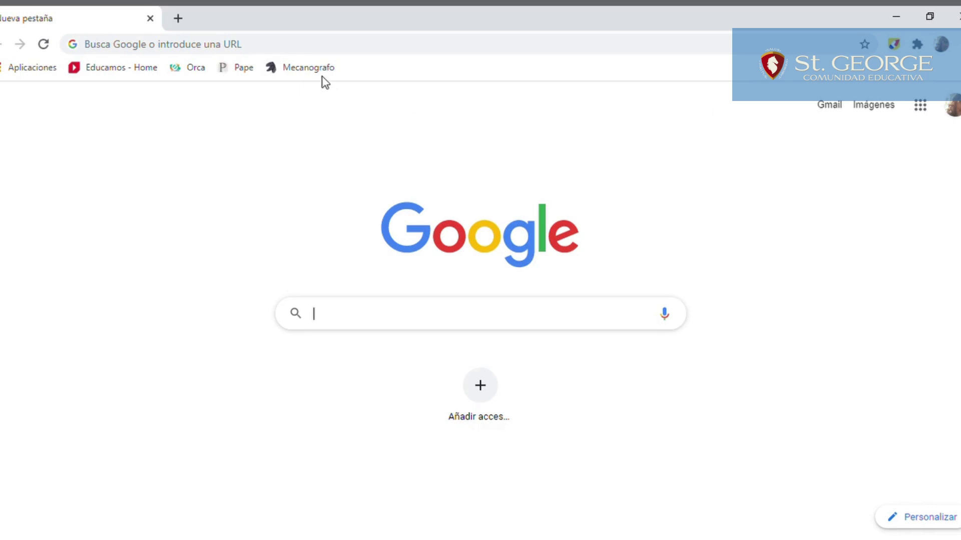
Search Google for 'hoja de calculo excel' and skim the roughly 1,470,000 results.
{"action": "left_click", "coordinate": [349, 332]}
{"action": "type", "text": "H"}
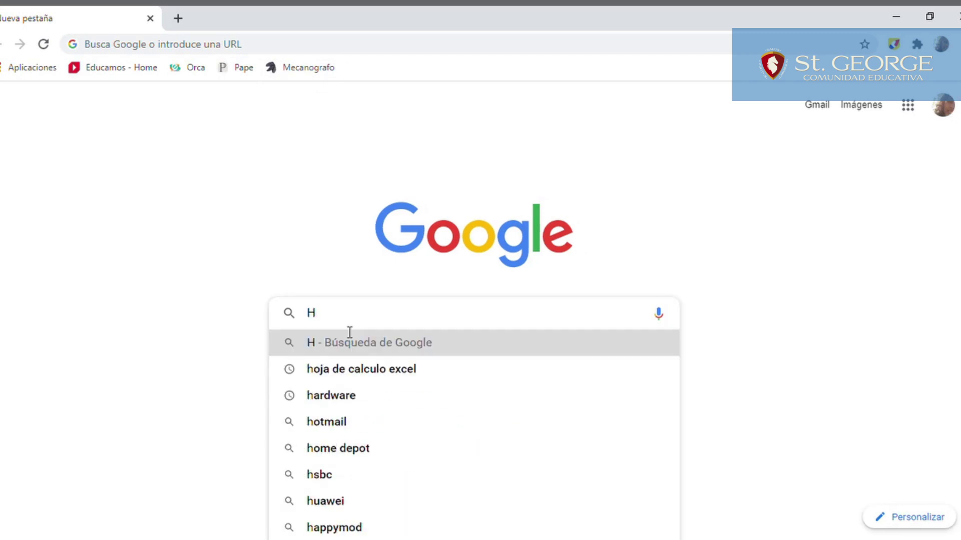
{"action": "key", "text": "Down"}
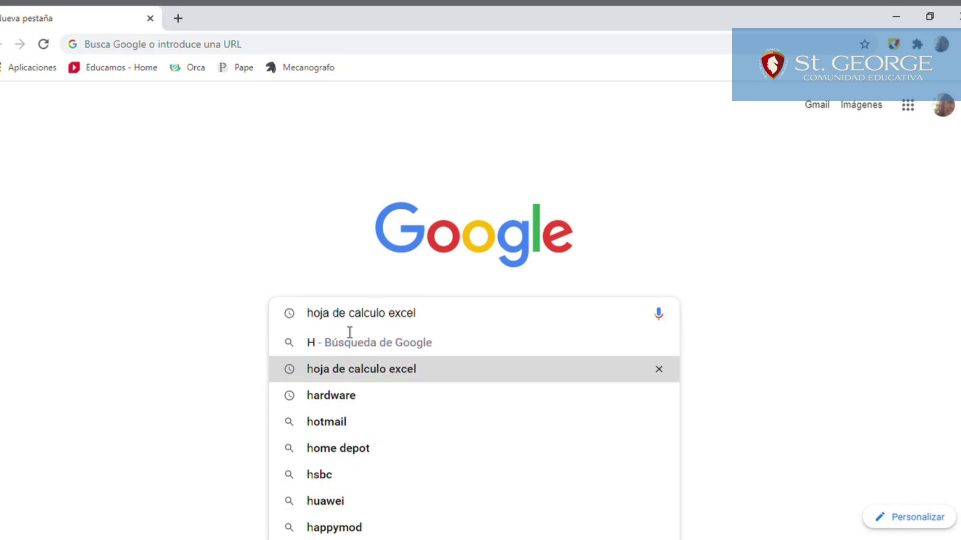
{"action": "key", "text": "Return"}
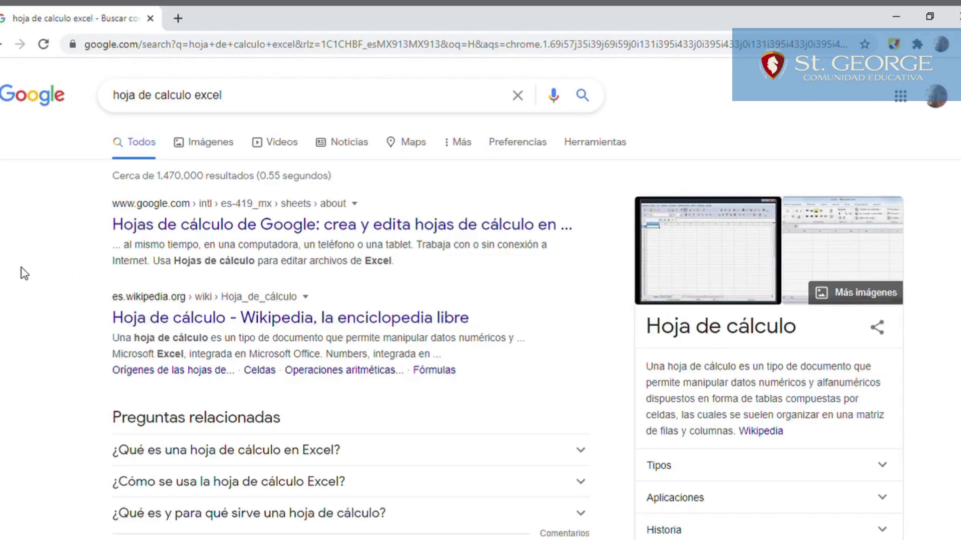
{"action": "scroll", "coordinate": [24, 274], "scroll_direction": "down", "scroll_amount": 1}
{"action": "scroll", "coordinate": [24, 274], "scroll_direction": "down", "scroll_amount": 5}
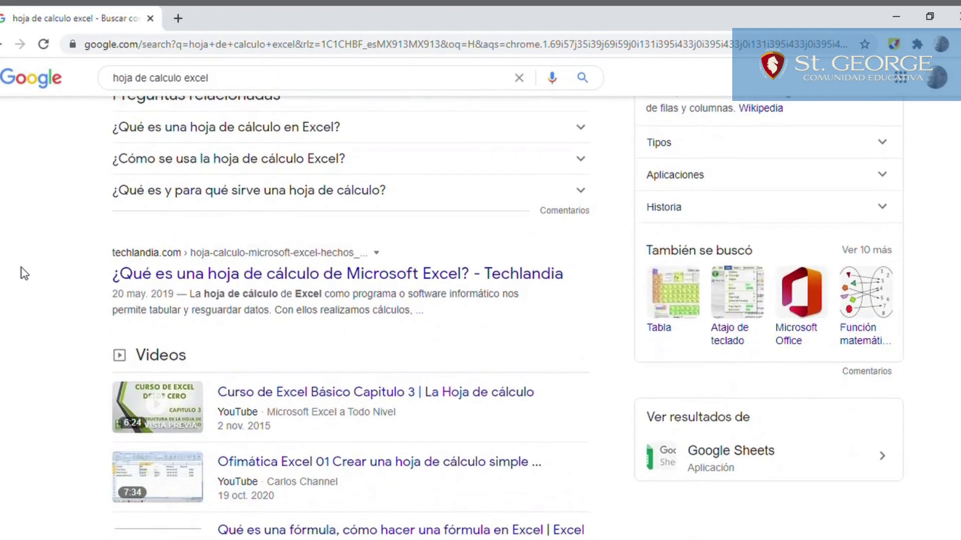
{"action": "scroll", "coordinate": [24, 273], "scroll_direction": "down", "scroll_amount": 5}
{"action": "scroll", "coordinate": [24, 273], "scroll_direction": "down", "scroll_amount": 4}
{"action": "scroll", "coordinate": [24, 273], "scroll_direction": "up", "scroll_amount": 3}
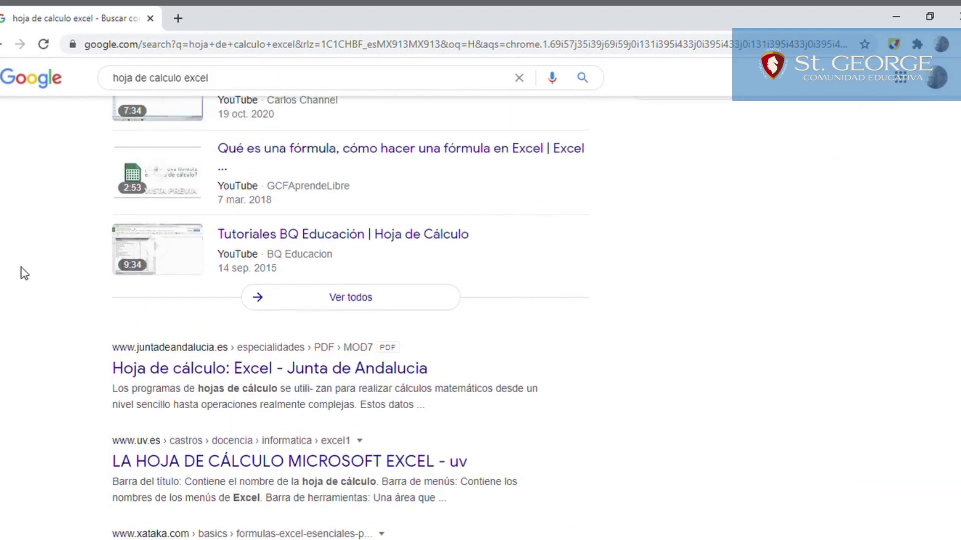
{"action": "scroll", "coordinate": [24, 273], "scroll_direction": "up", "scroll_amount": 6}
{"action": "scroll", "coordinate": [24, 274], "scroll_direction": "up", "scroll_amount": 5}
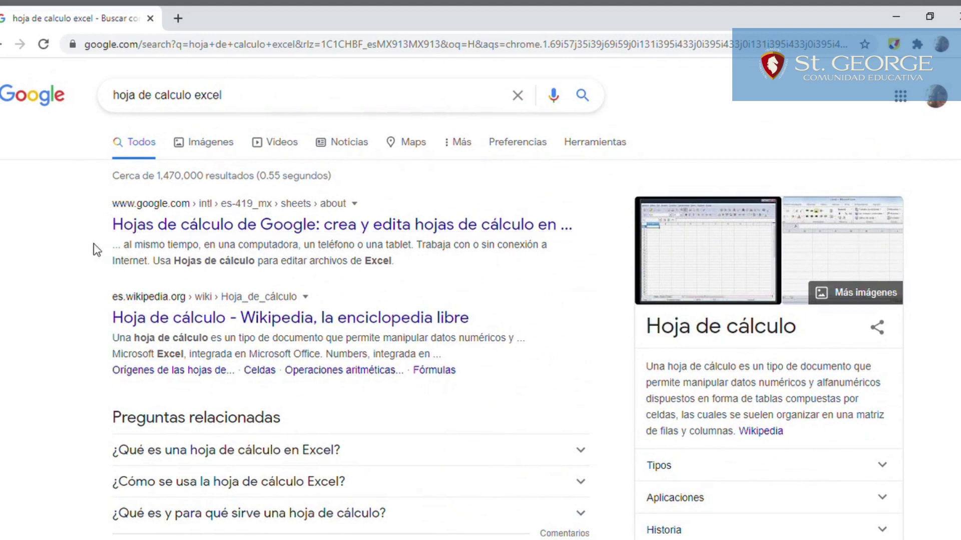
Open the 'Hojas de cálculo de Google' result and continue to the Google Sheets home page.
{"action": "left_click", "coordinate": [311, 226]}
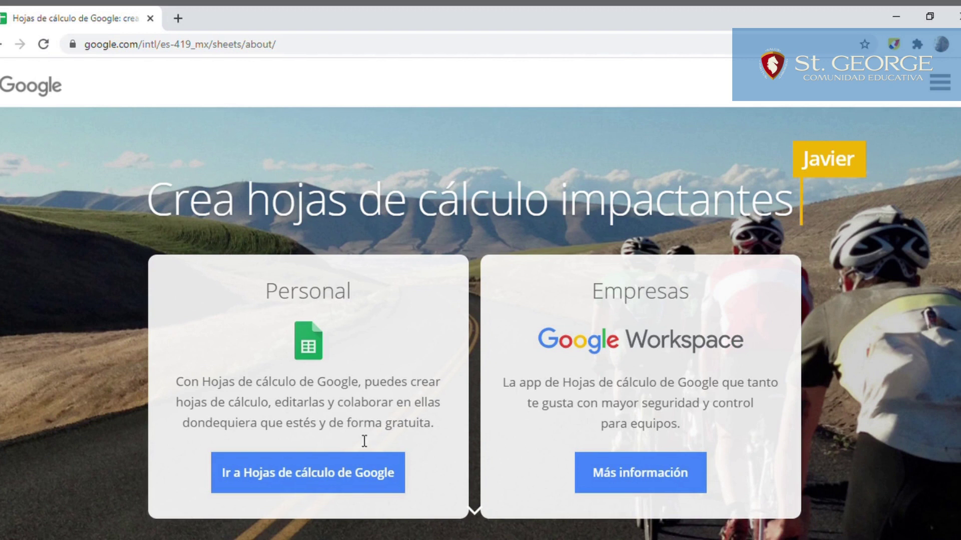
{"action": "left_click", "coordinate": [355, 473]}
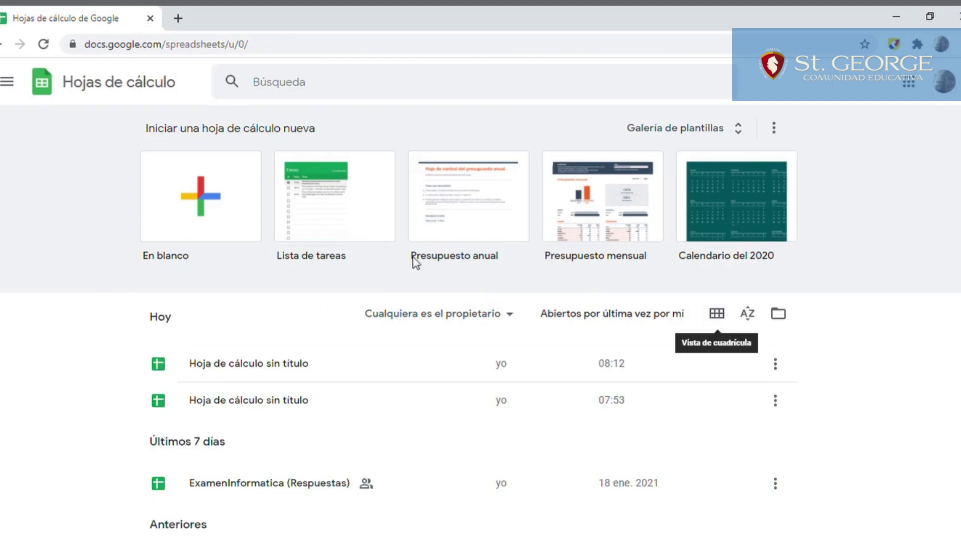
Create an 'En blanco' spreadsheet and enter 5 in A1 and 4 in B1.
{"action": "left_click", "coordinate": [209, 217]}
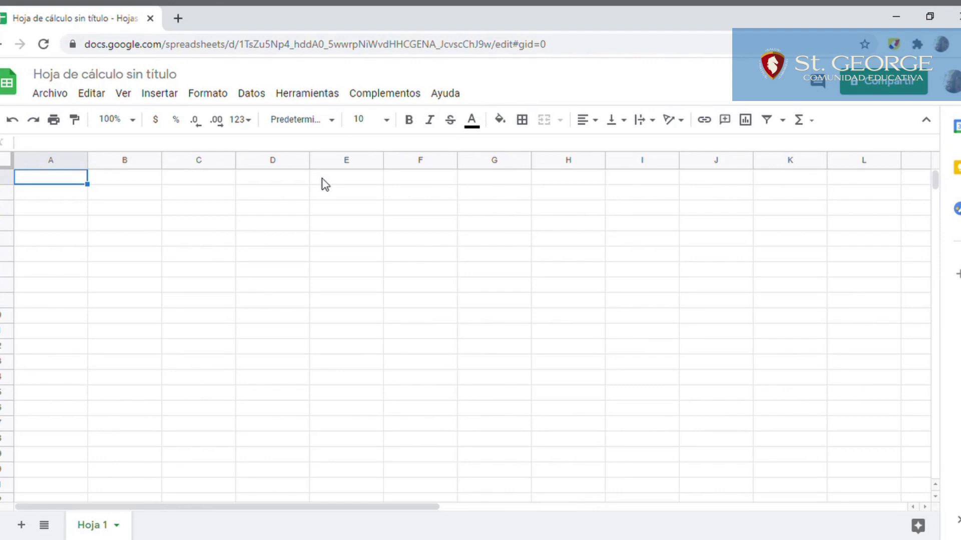
{"action": "double_click", "coordinate": [32, 184]}
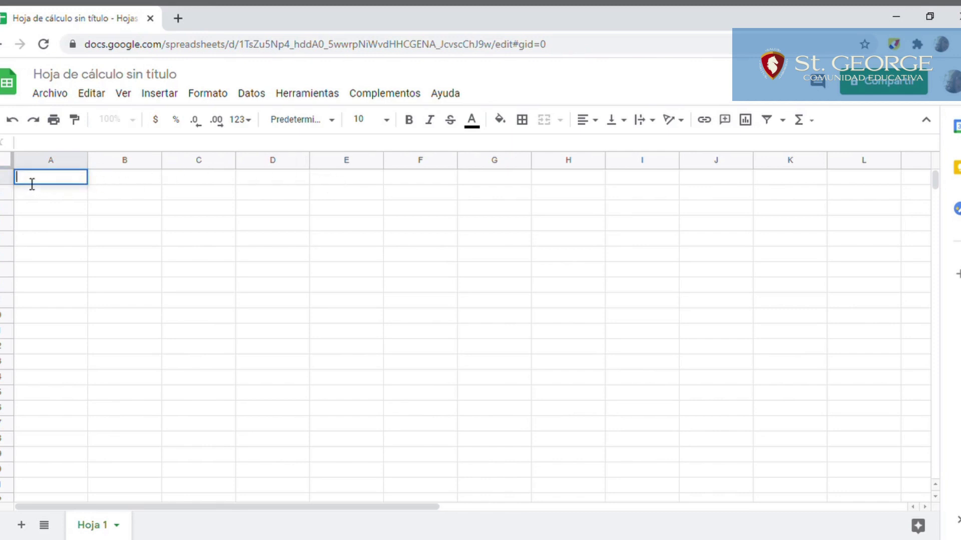
{"action": "type", "text": "5"}
{"action": "left_click", "coordinate": [160, 182]}
{"action": "type", "text": "4"}
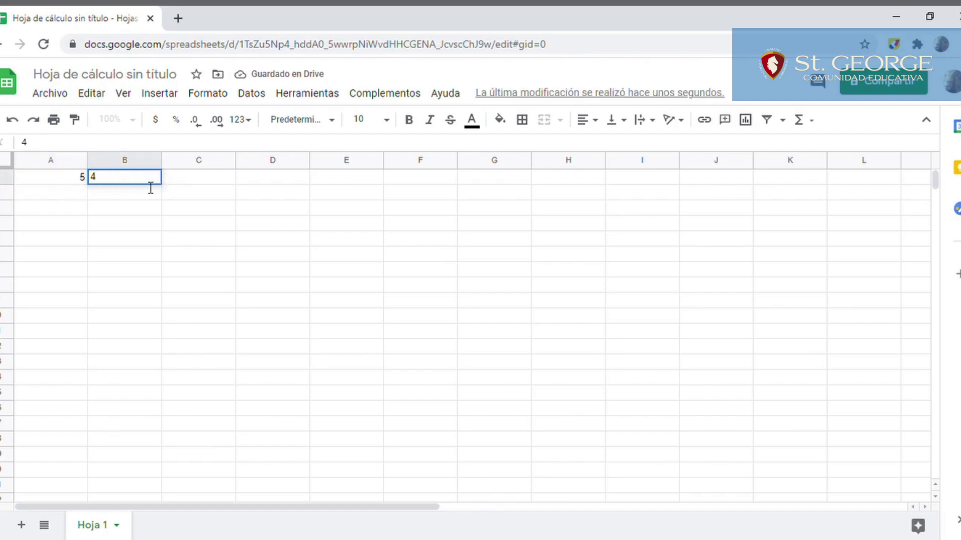
{"action": "left_click", "coordinate": [199, 181]}
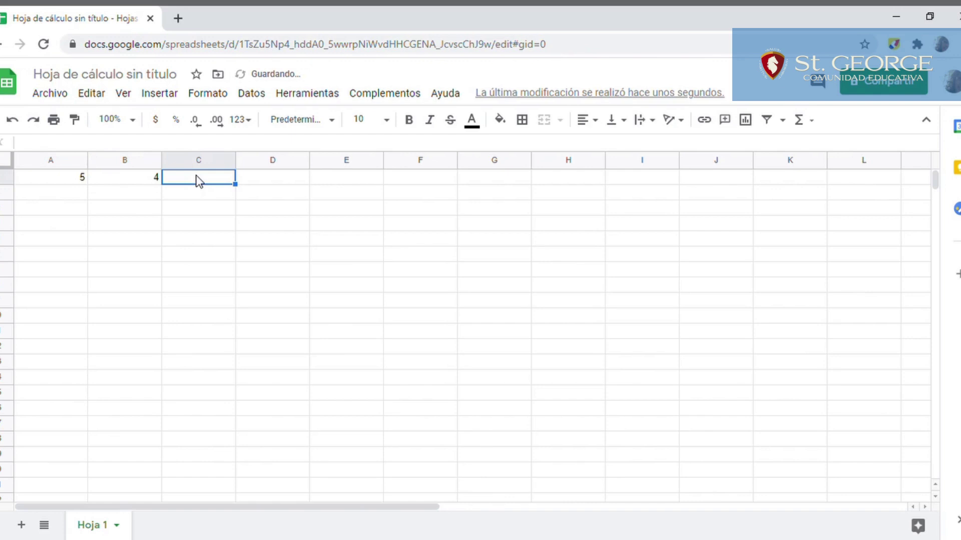
Enter =SUMA(A1+B1) in C1 using the SUMA suggestion and cell references, giving 9.
{"action": "type", "text": "="}
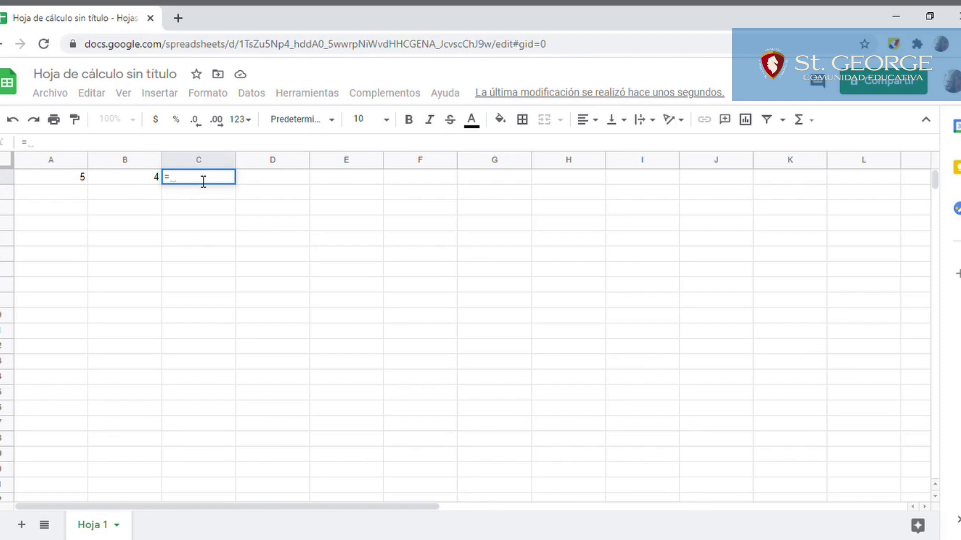
{"action": "type", "text": "SU"}
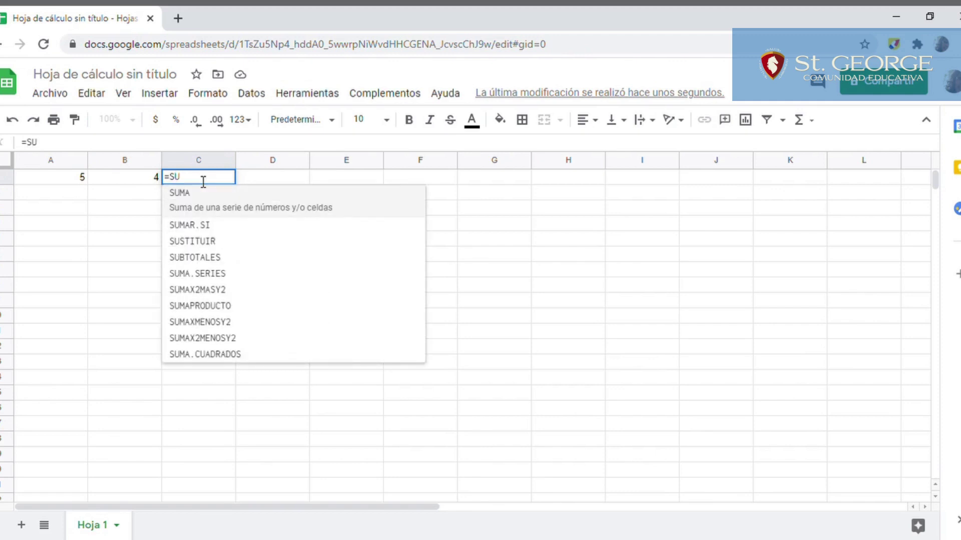
{"action": "left_click", "coordinate": [227, 217]}
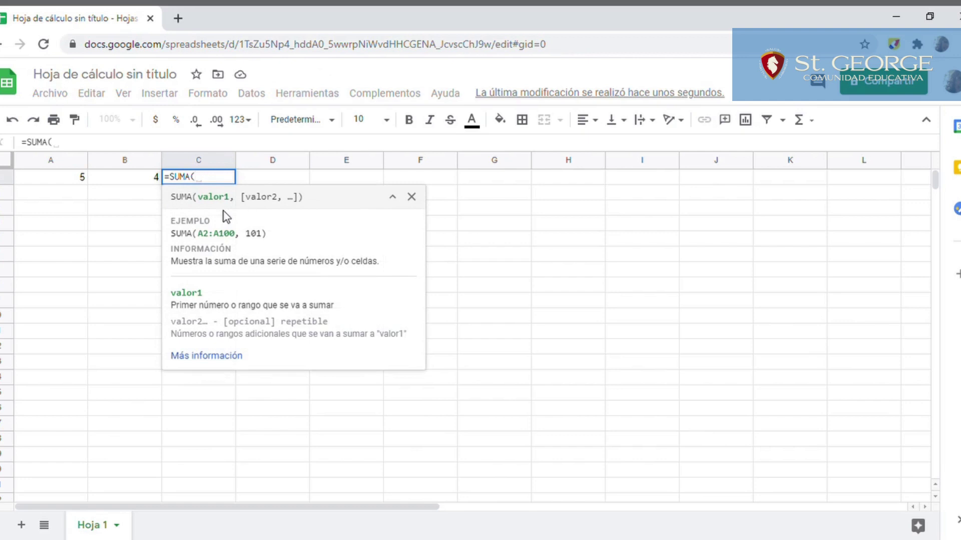
{"action": "left_click", "coordinate": [61, 184]}
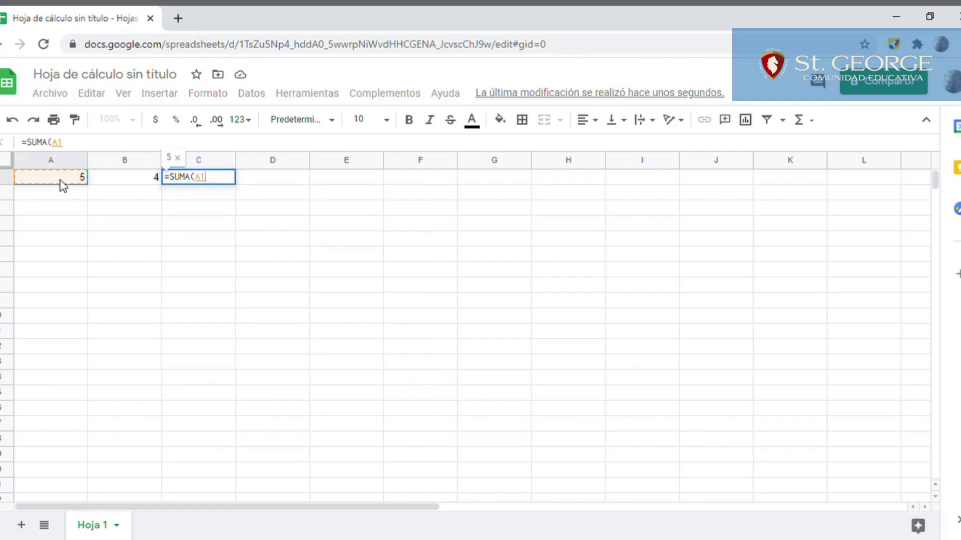
{"action": "type", "text": "+"}
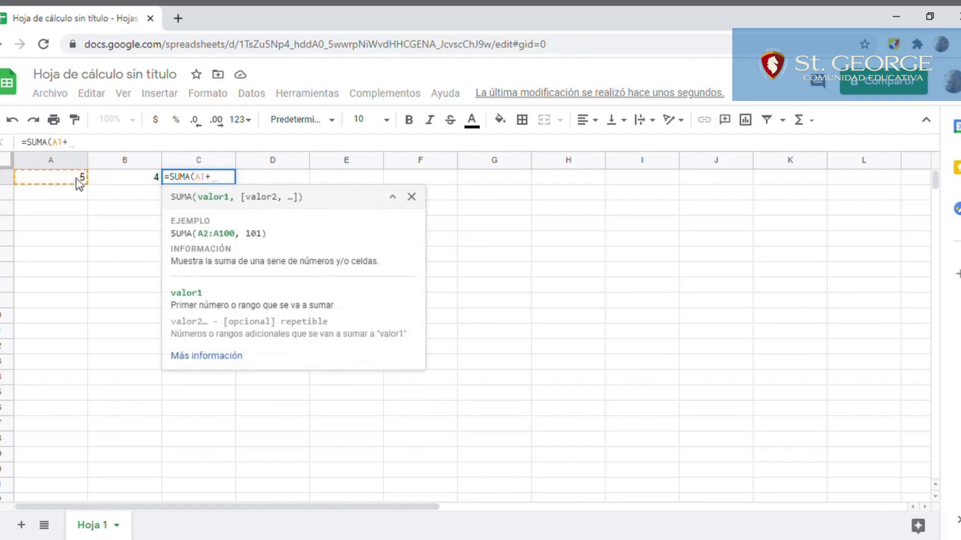
{"action": "left_click", "coordinate": [115, 184]}
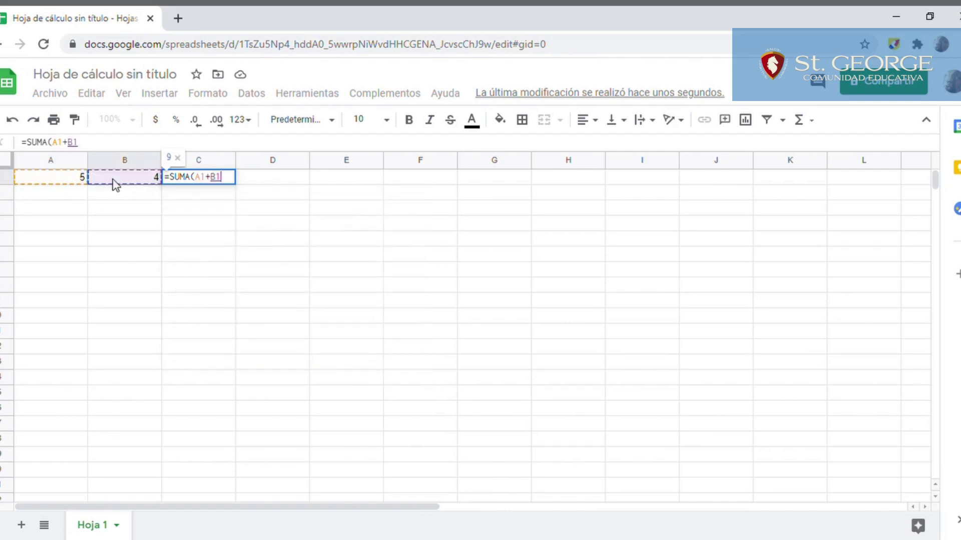
{"action": "type", "text": ")"}
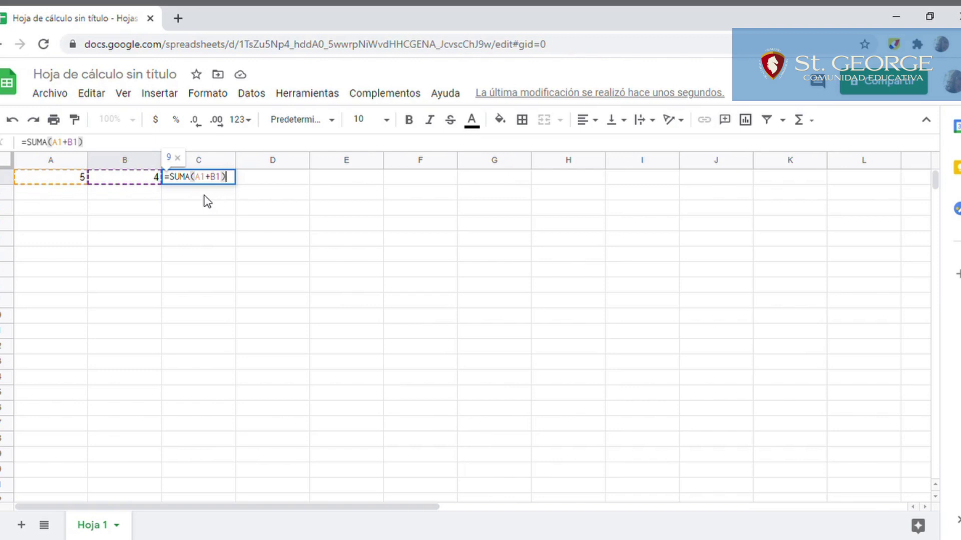
{"action": "key", "text": "Return"}
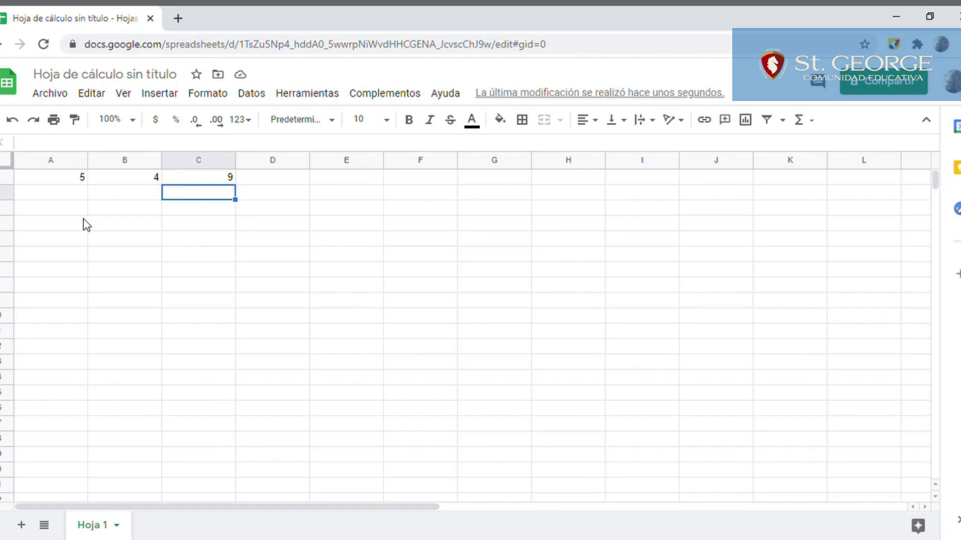
Replace the 5 in A1 with 8 so C1's total recalculates to 12.
{"action": "left_click", "coordinate": [65, 182]}
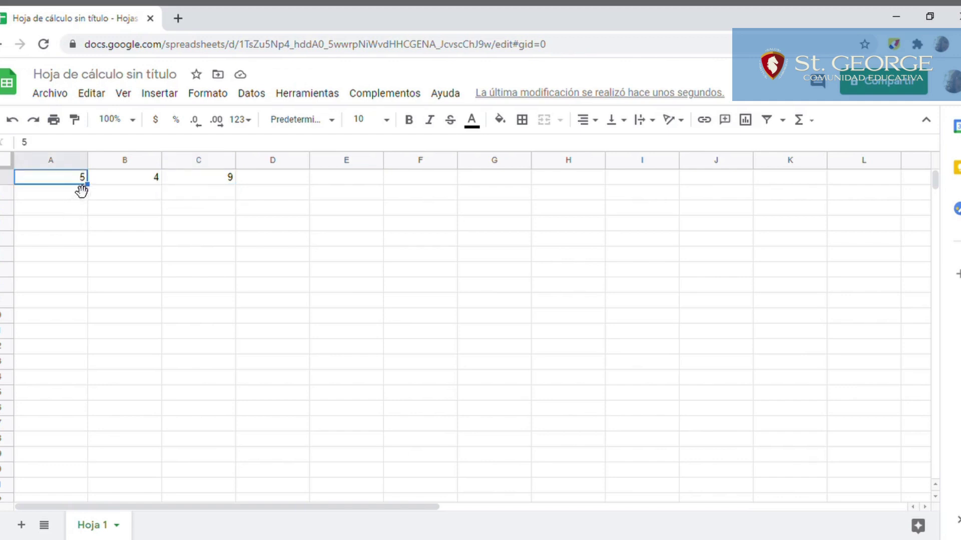
{"action": "double_click", "coordinate": [85, 180]}
{"action": "key", "text": "BackSpace"}
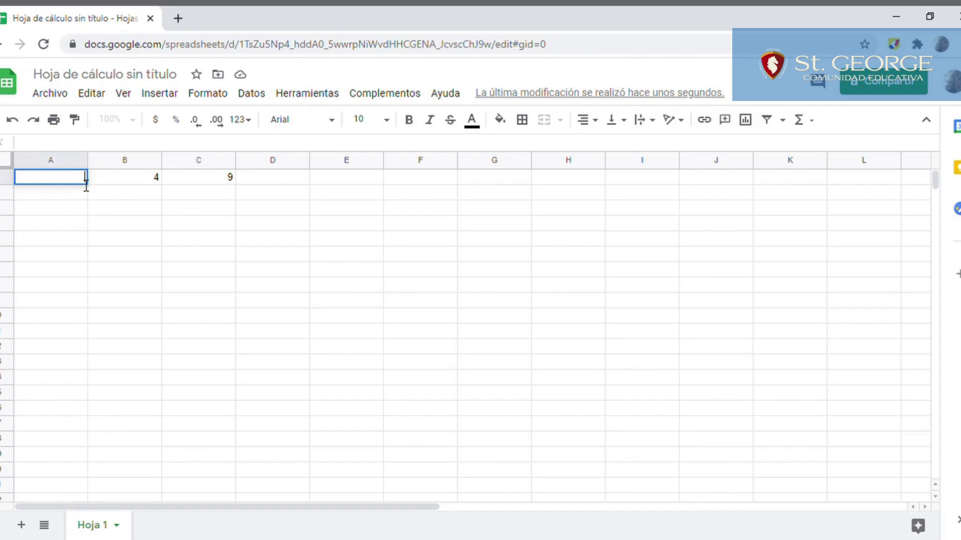
{"action": "type", "text": "8"}
{"action": "left_click", "coordinate": [213, 186]}
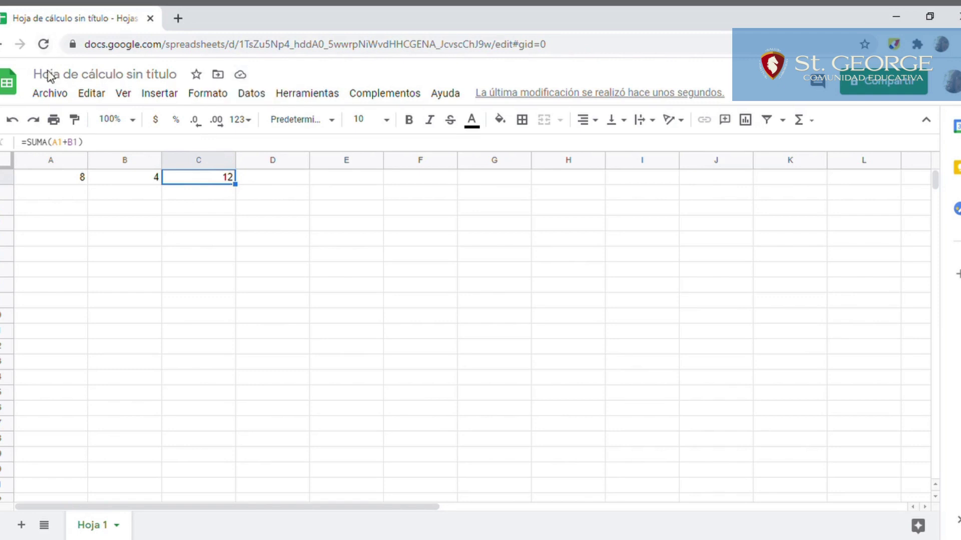
Download the spreadsheet from Archivo > Descargar as Microsoft Excel (.xlsx).
{"action": "left_click", "coordinate": [58, 97]}
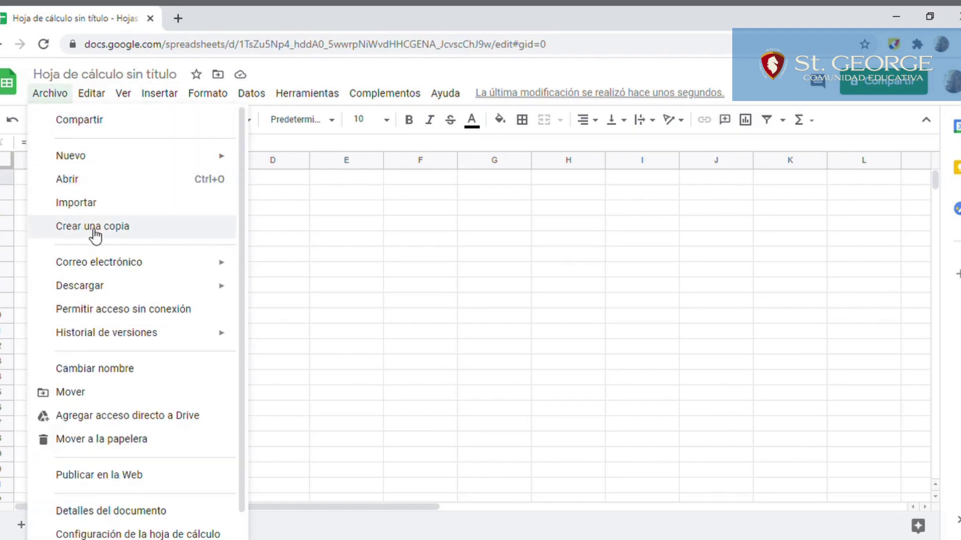
{"action": "mouse_move", "coordinate": [79, 286]}
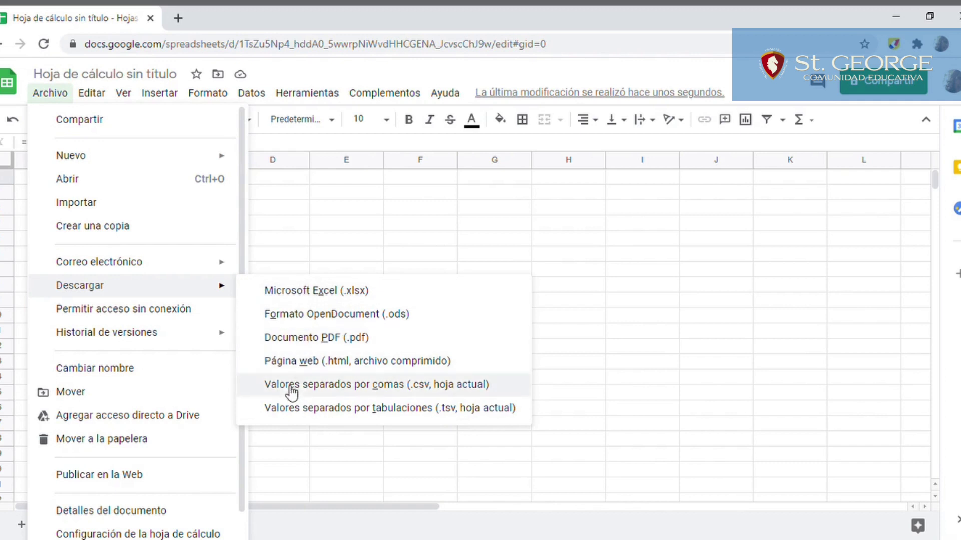
{"action": "left_click", "coordinate": [289, 292]}
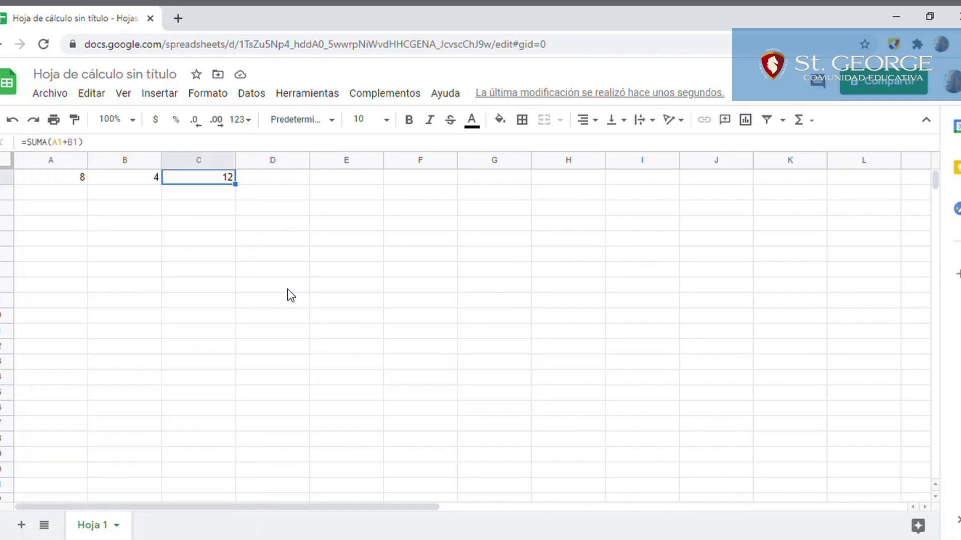